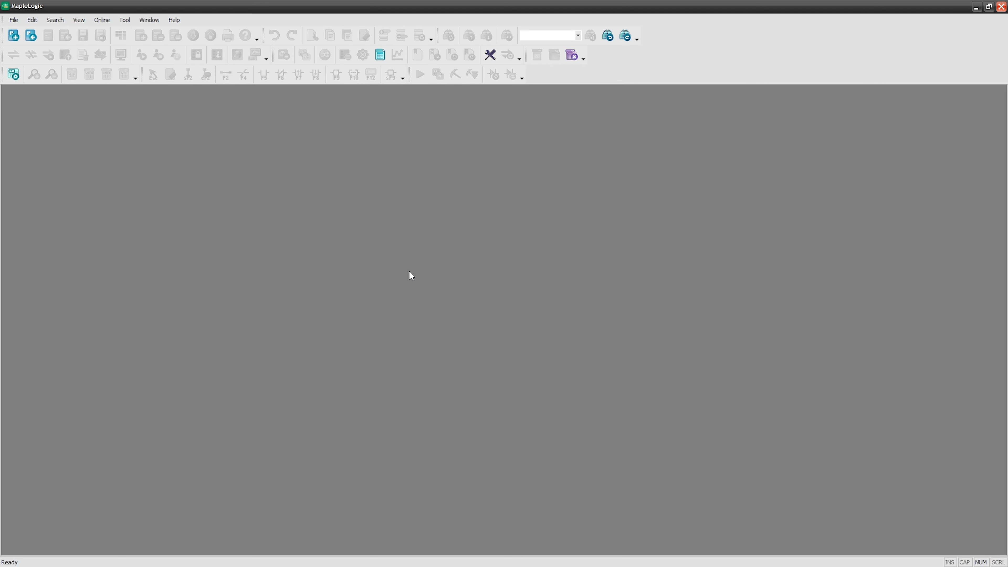
# Create the project "Maple-PLC Driver tutorial" and open the Ethernet settings of its PLC parameters.
pyautogui.click(15, 37)
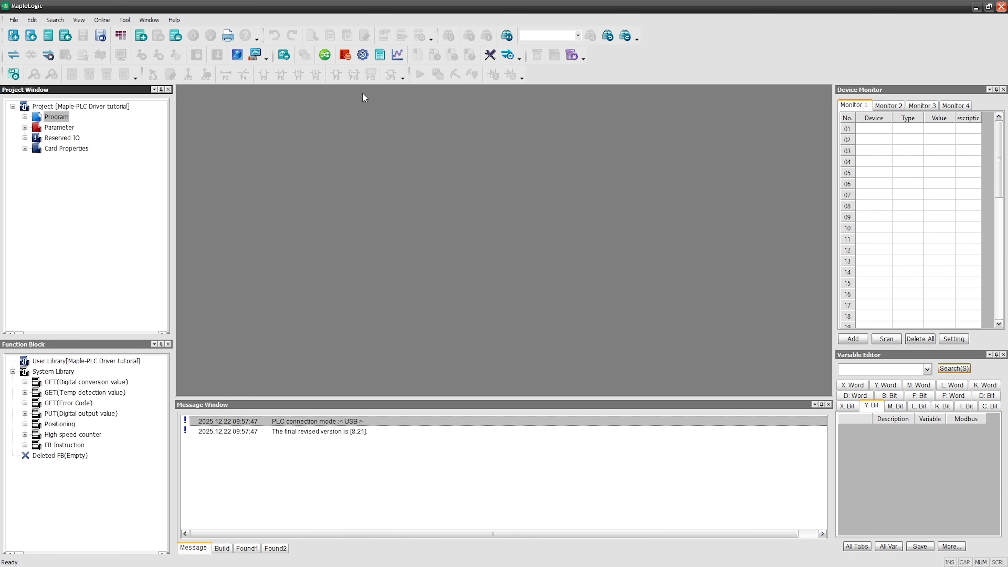
pyautogui.click(344, 57)
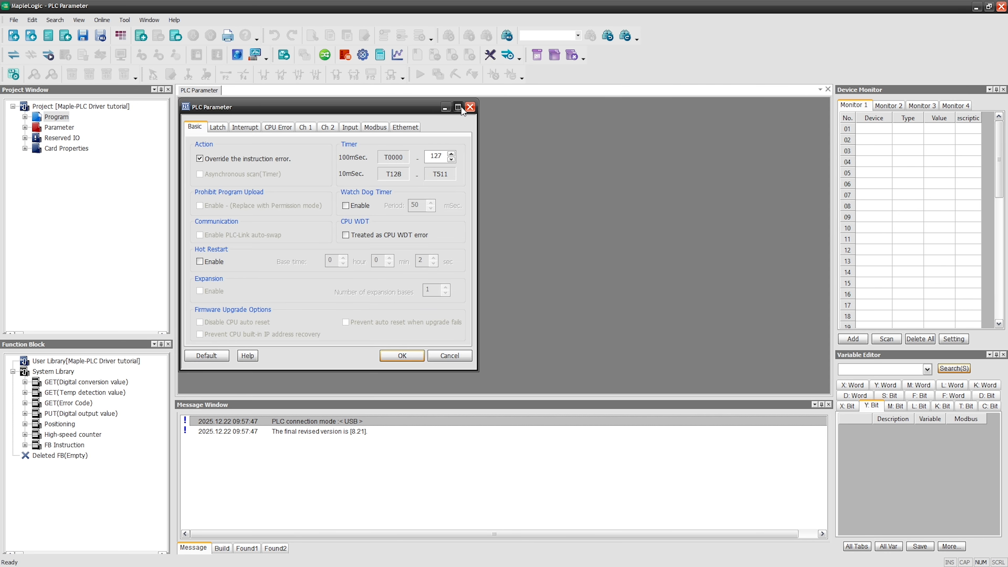
pyautogui.click(456, 94)
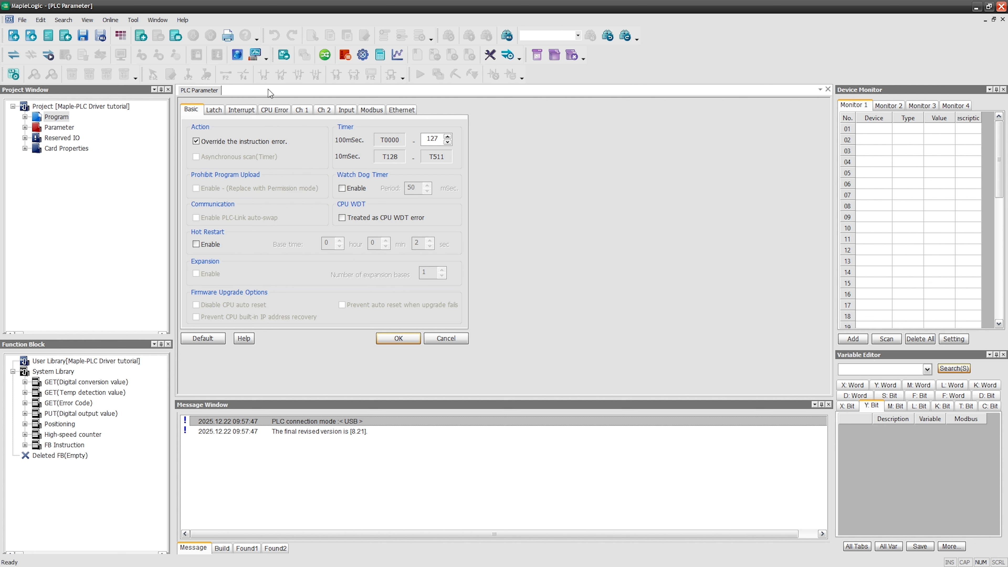
pyautogui.click(401, 113)
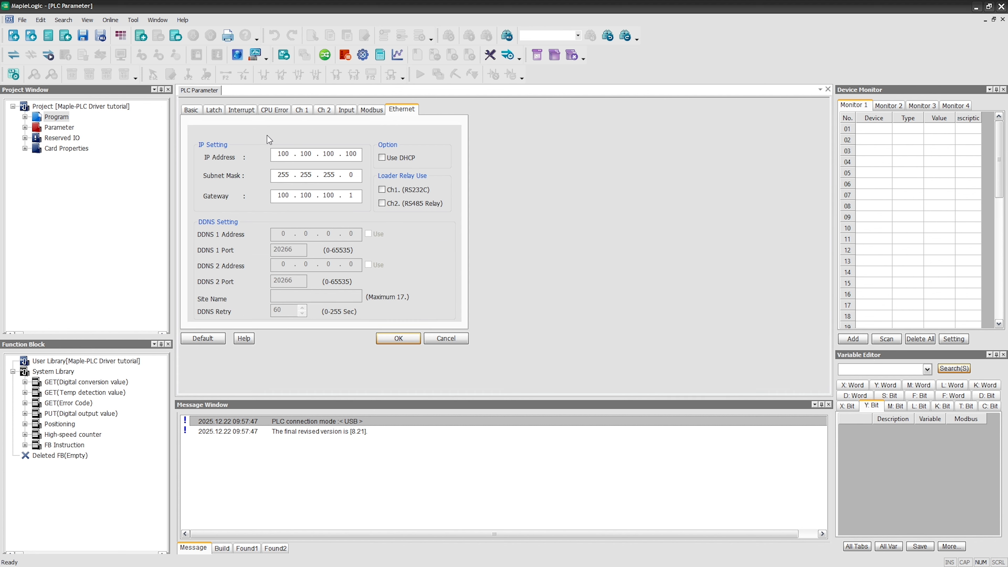
# Set the PLC's IP address to 192.168.150.210 and save the parameters.
pyautogui.doubleClick(282, 154)
pyautogui.write('192 . ')
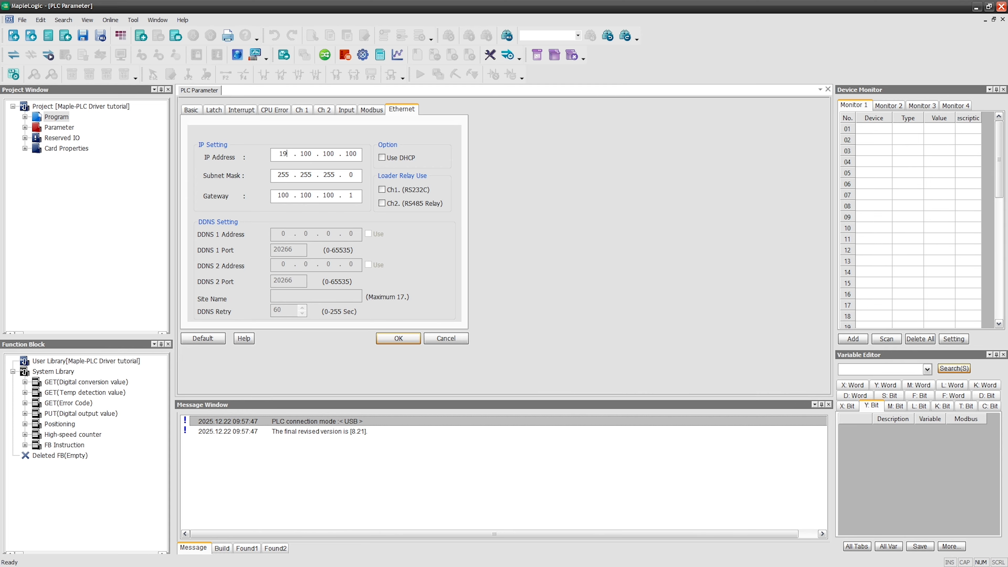
pyautogui.write('168 . 150 . 210')
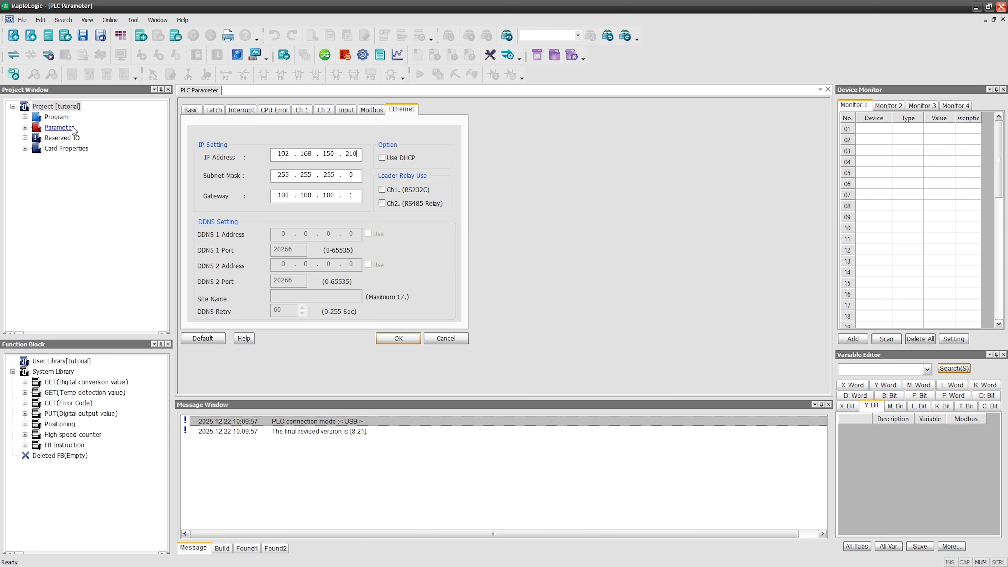
pyautogui.click(88, 120)
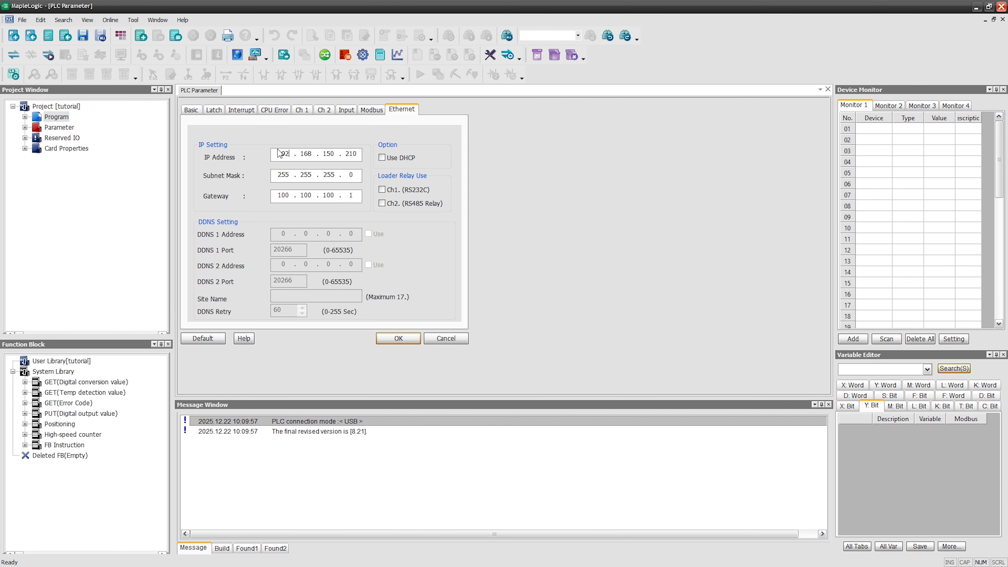
pyautogui.click(402, 339)
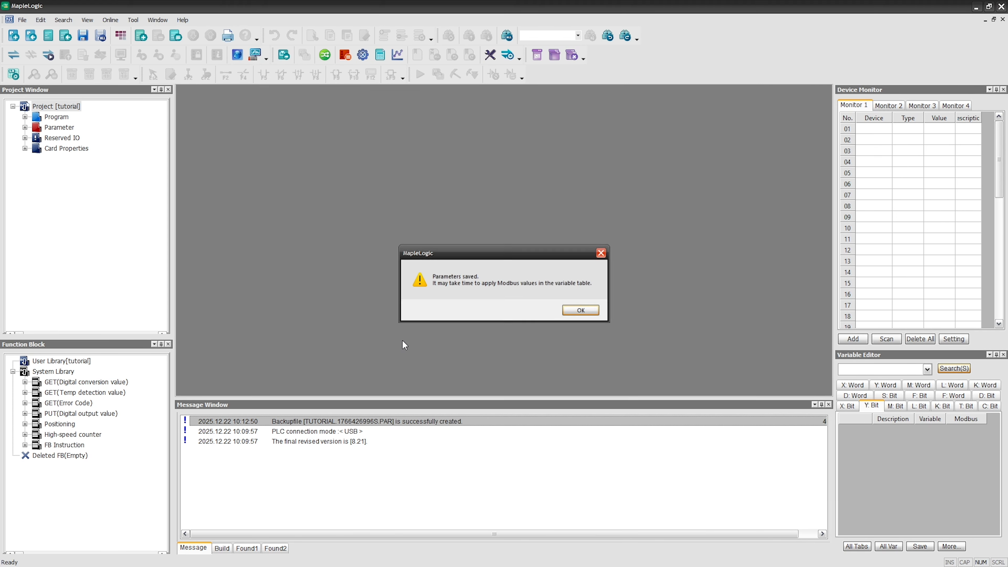
pyautogui.click(584, 312)
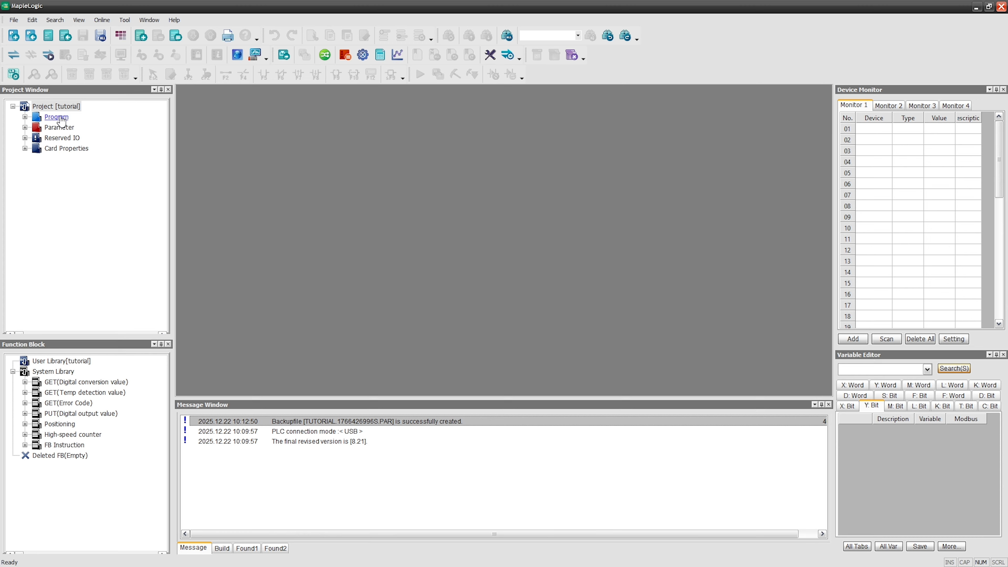
# Create a new LD program of type Scan named Pgm000.
pyautogui.click(48, 36)
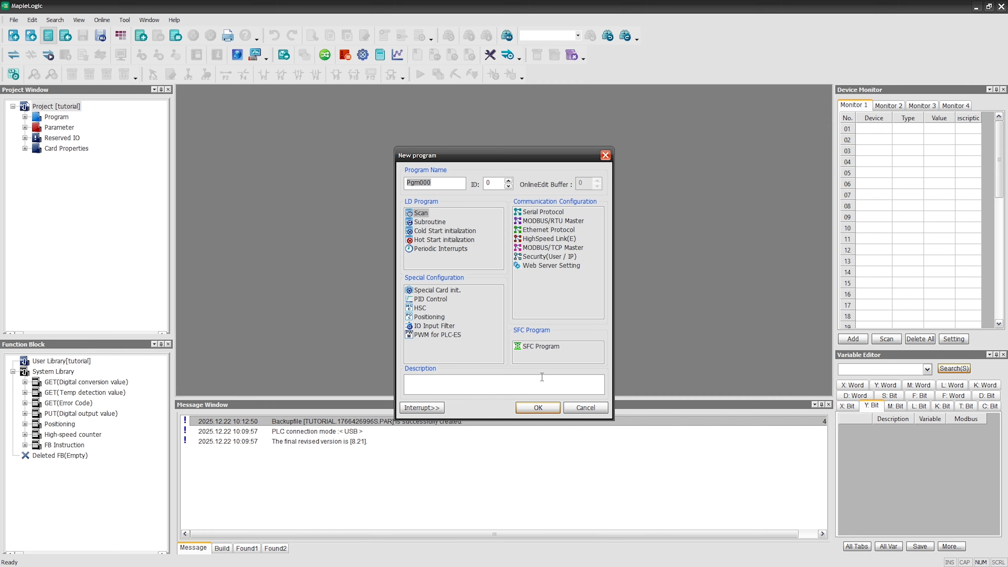
pyautogui.click(420, 214)
pyautogui.click(538, 408)
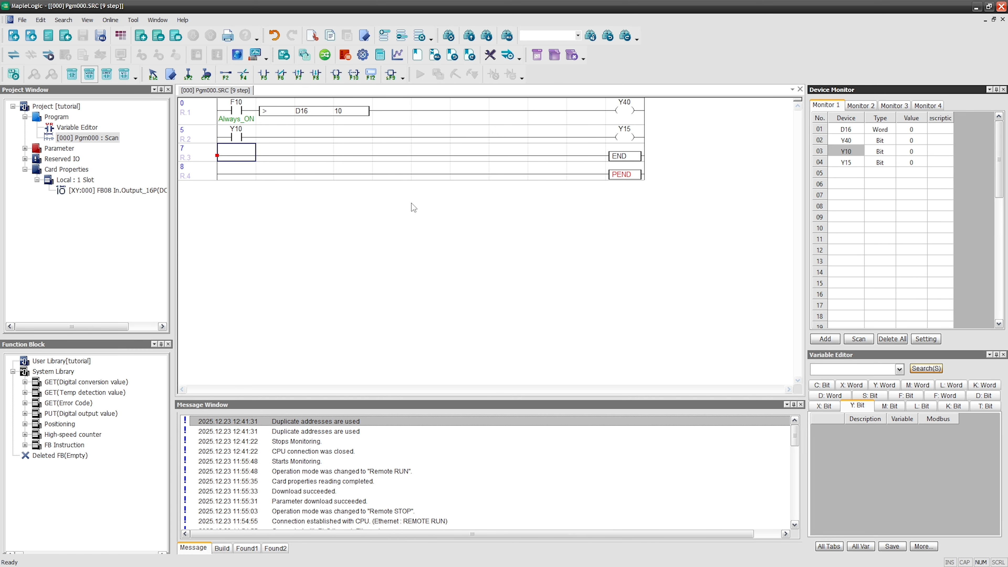
# Examine the ladder's first rung (F10, D16 > 10 comparison, Y40) and second rung (Y10, Y15).
pyautogui.click(237, 113)
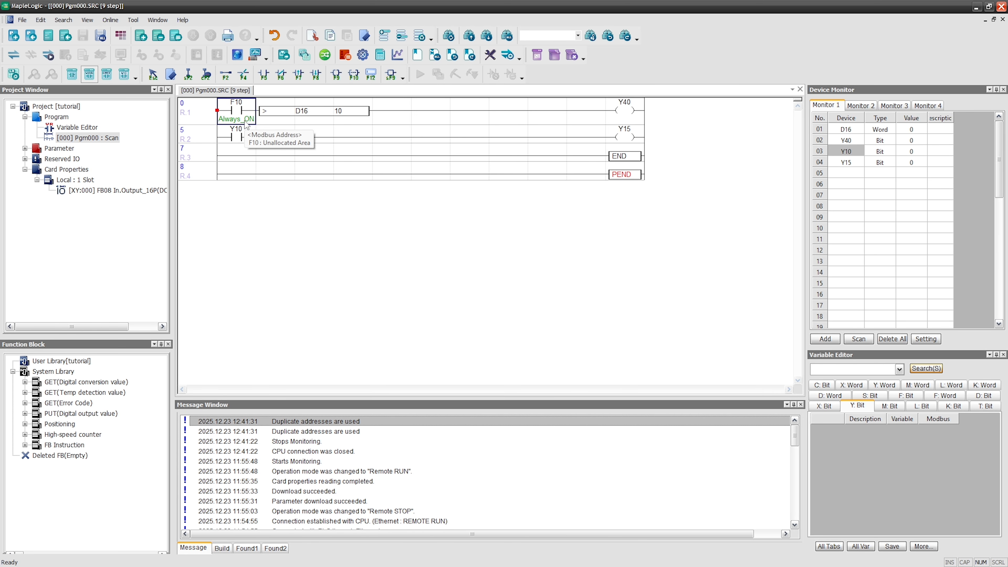
pyautogui.click(311, 122)
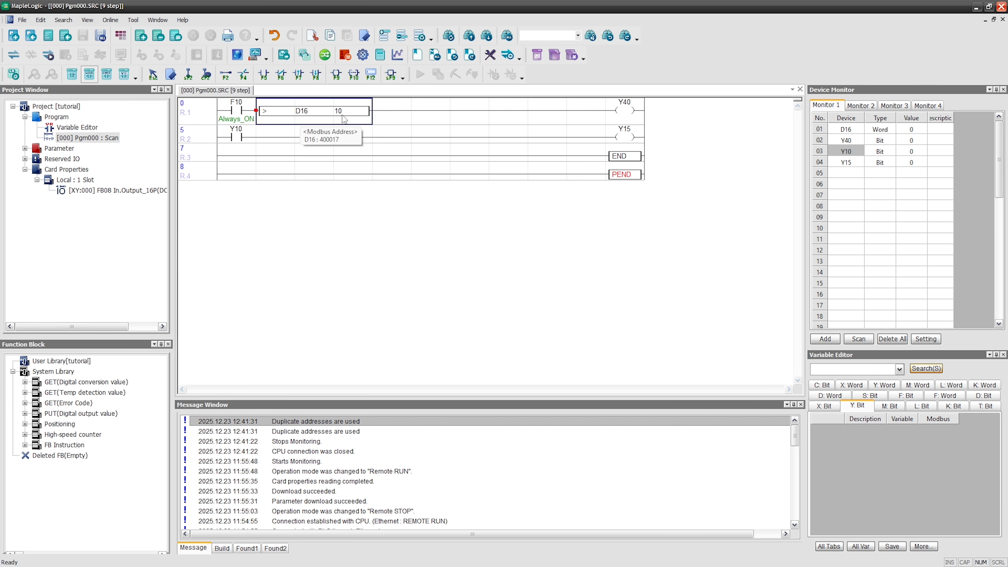
pyautogui.click(624, 115)
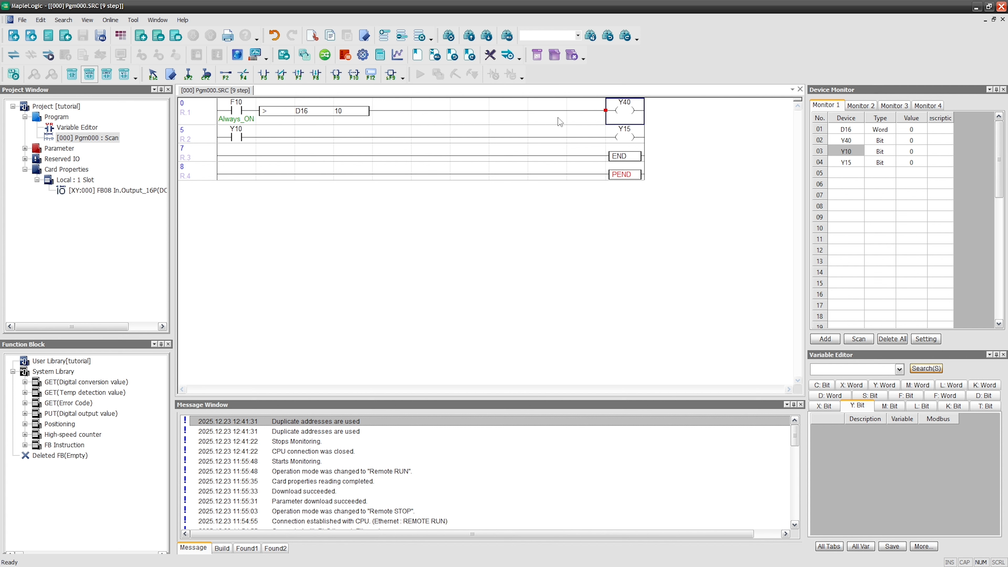
pyautogui.click(225, 141)
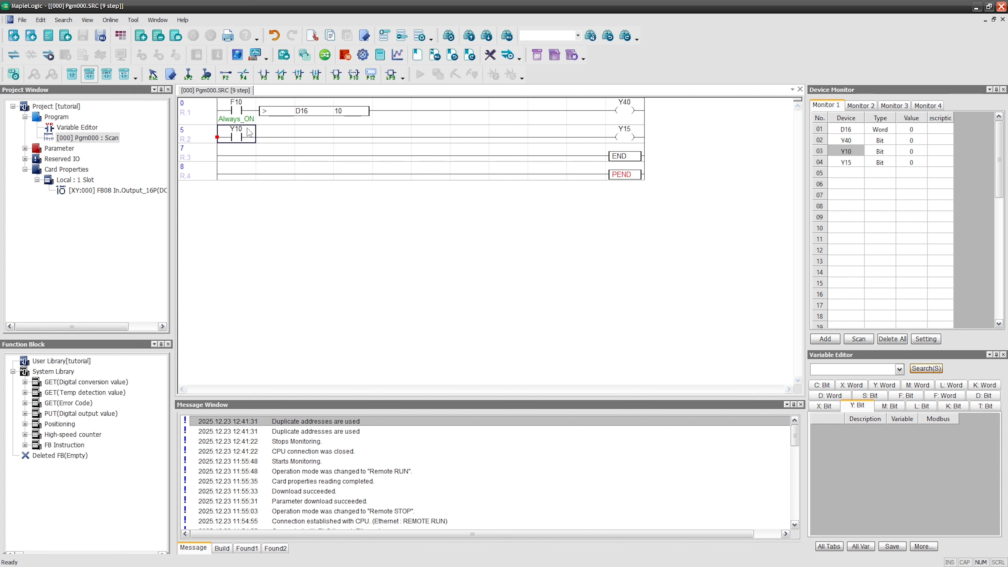
pyautogui.click(636, 139)
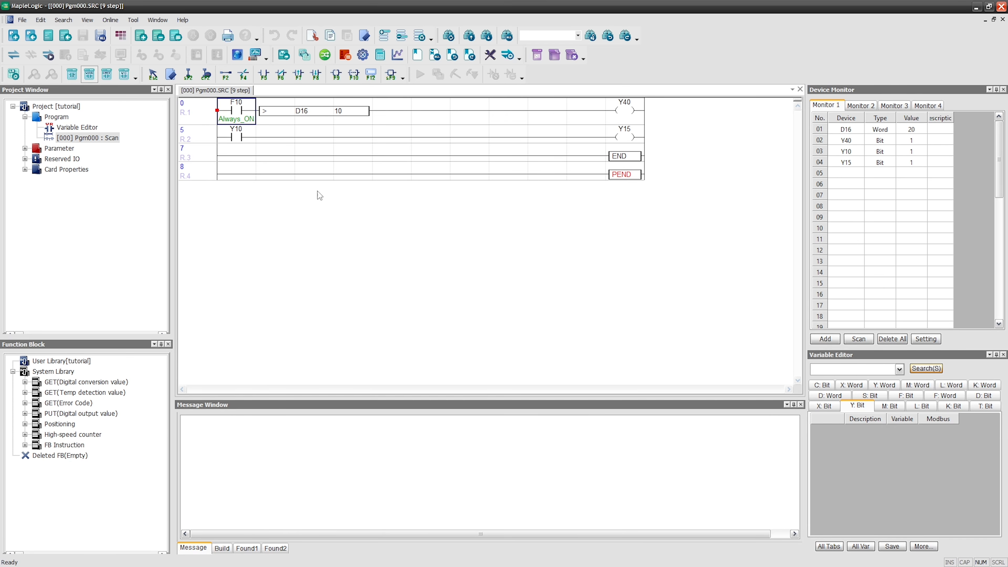
# Set the PLC communication type to USB in the communication setup.
pyautogui.click(507, 56)
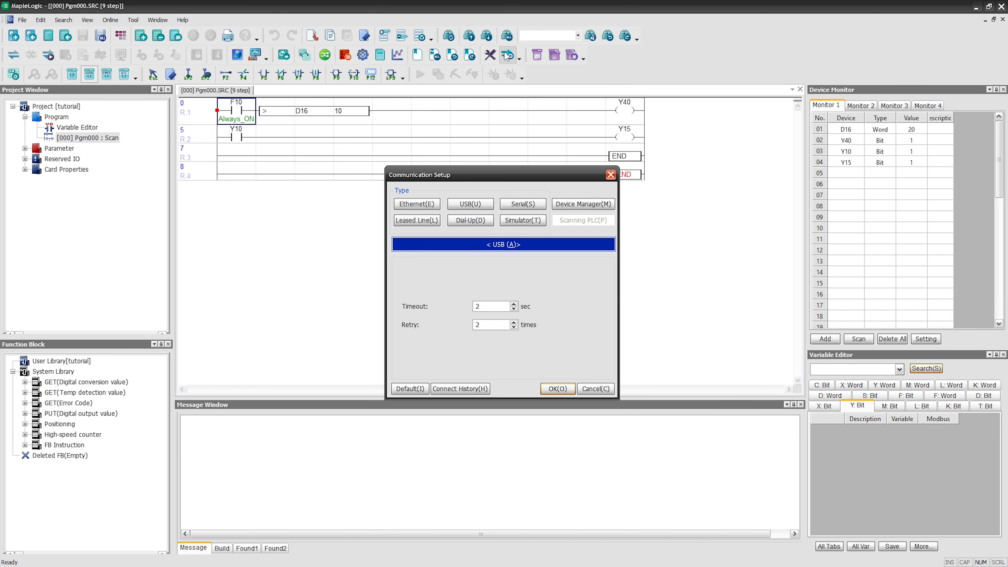
pyautogui.click(473, 200)
pyautogui.click(432, 209)
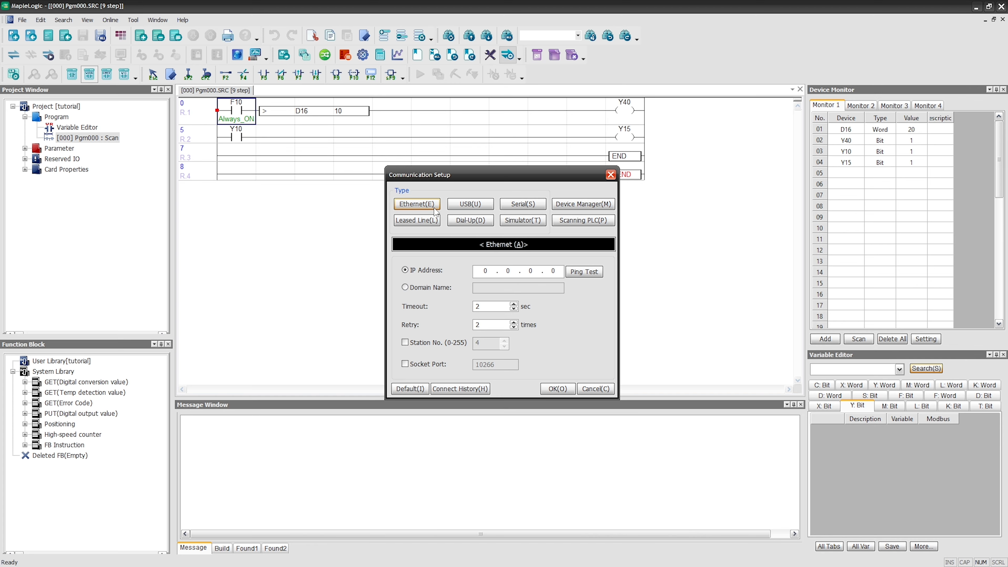
pyautogui.click(474, 204)
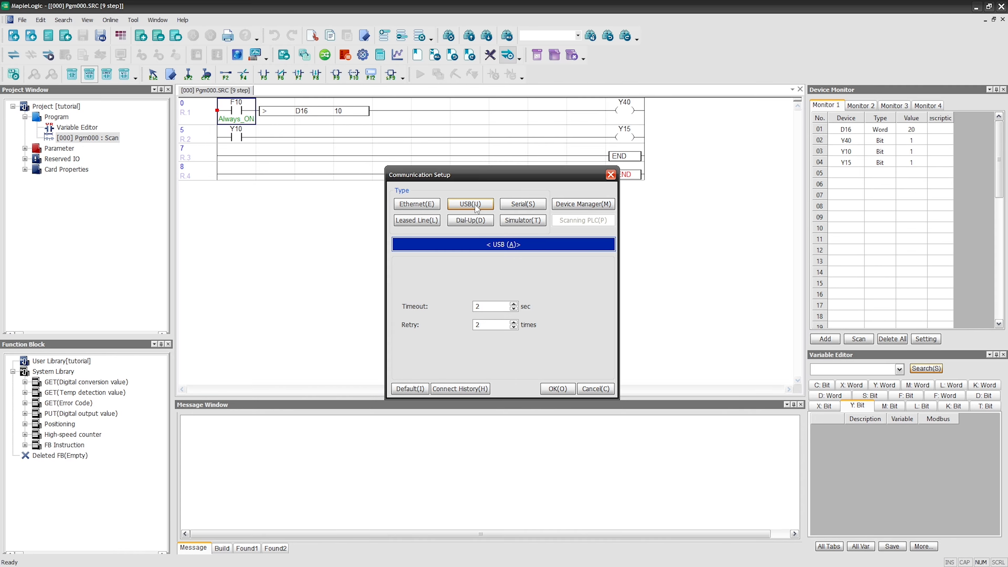
pyautogui.click(564, 393)
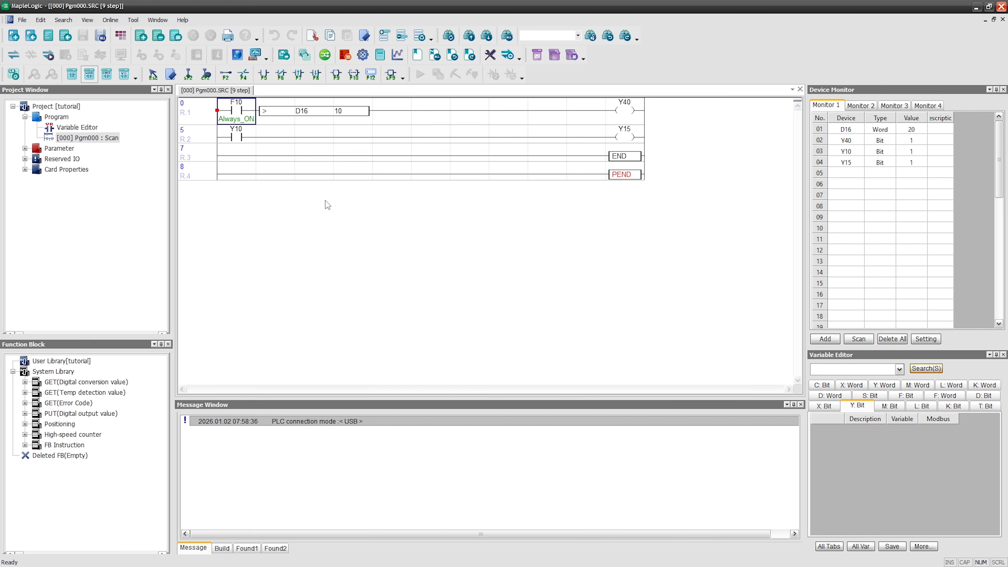
# Link to the PLC, download the program and parameters, and start monitoring.
pyautogui.click(48, 56)
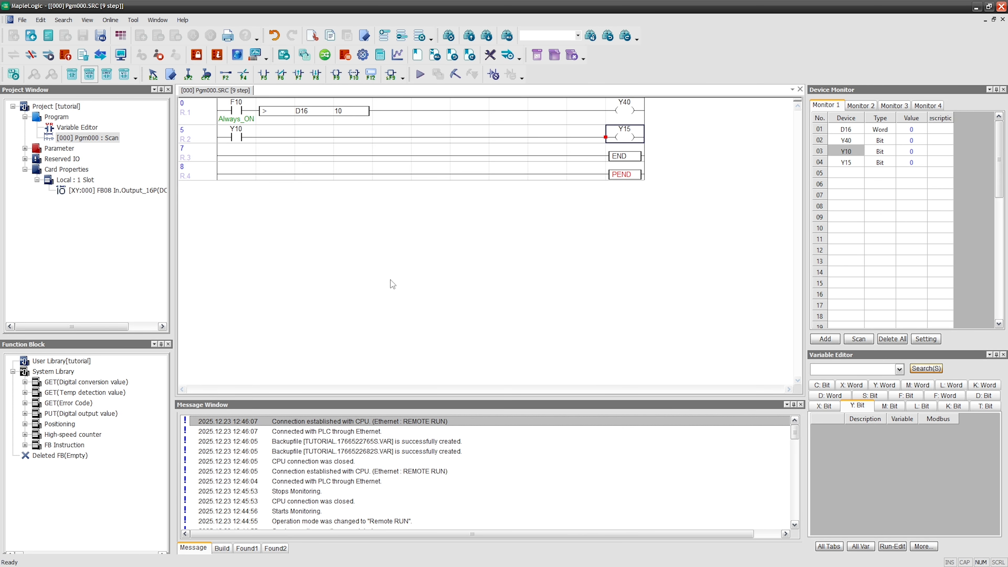
pyautogui.click(480, 393)
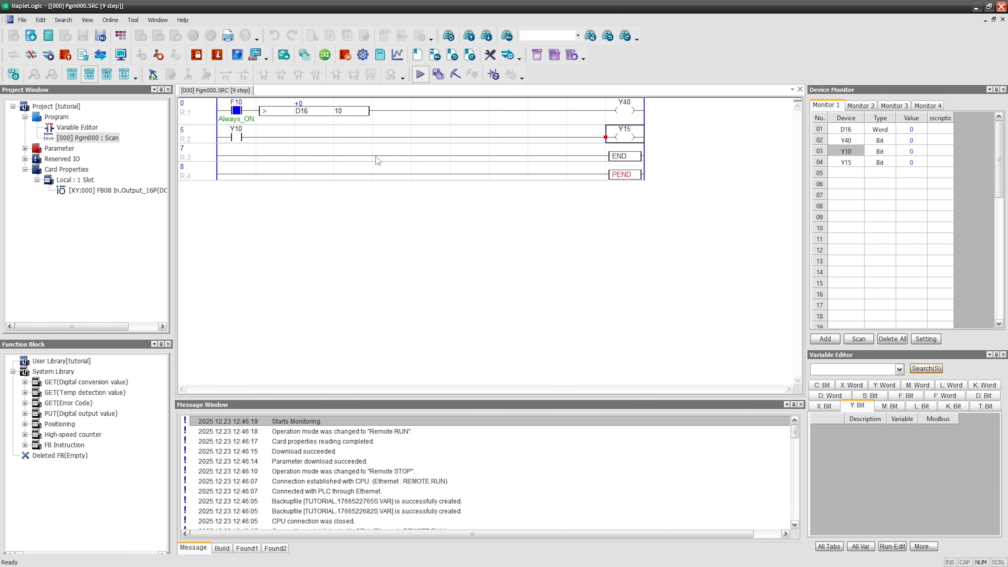
pyautogui.click(355, 156)
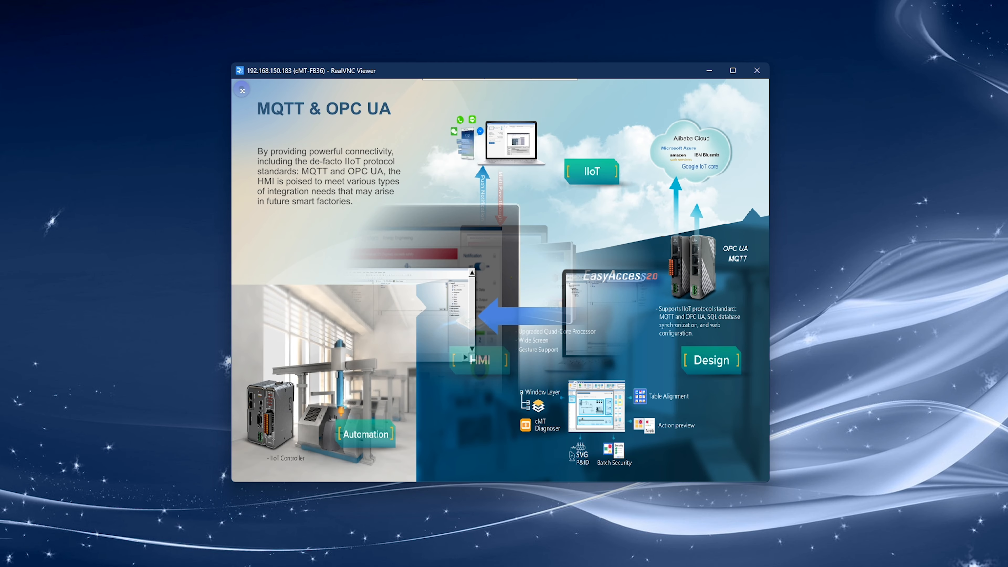
# Switch to the HMI in RealVNC Viewer, request the Ethernet LAN2 configuration and log in as Admin with the account password.
pyautogui.click(241, 89)
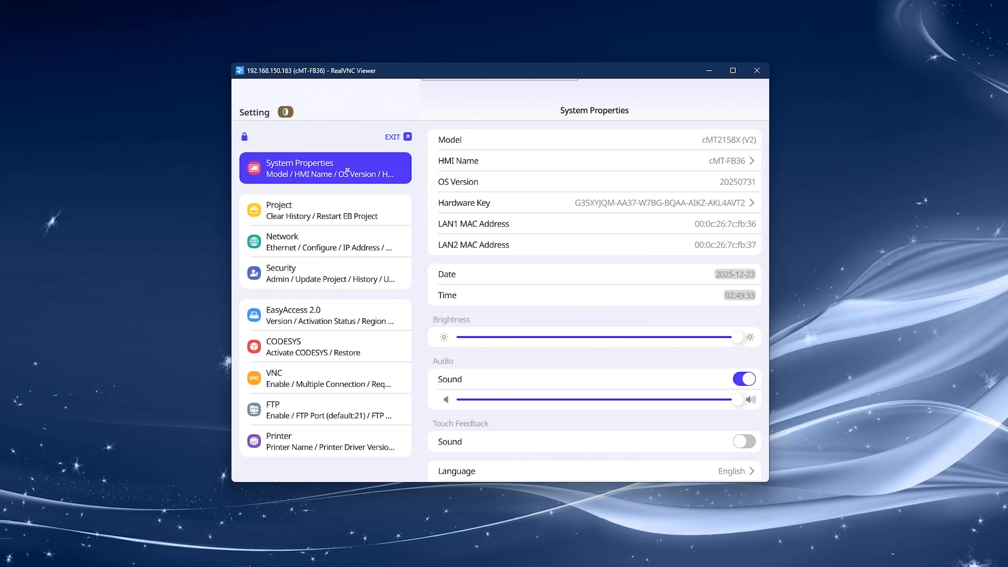
pyautogui.click(309, 238)
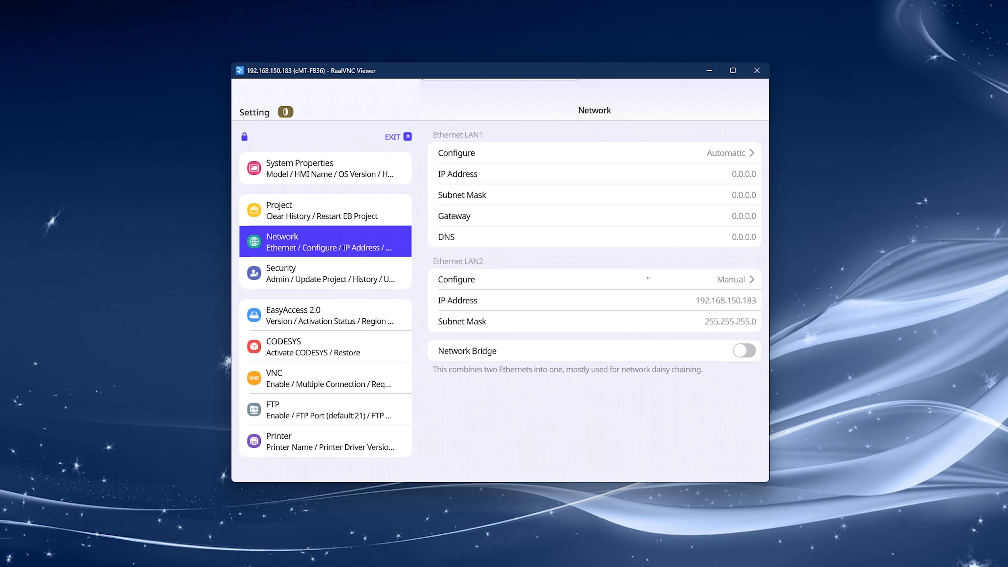
pyautogui.click(648, 278)
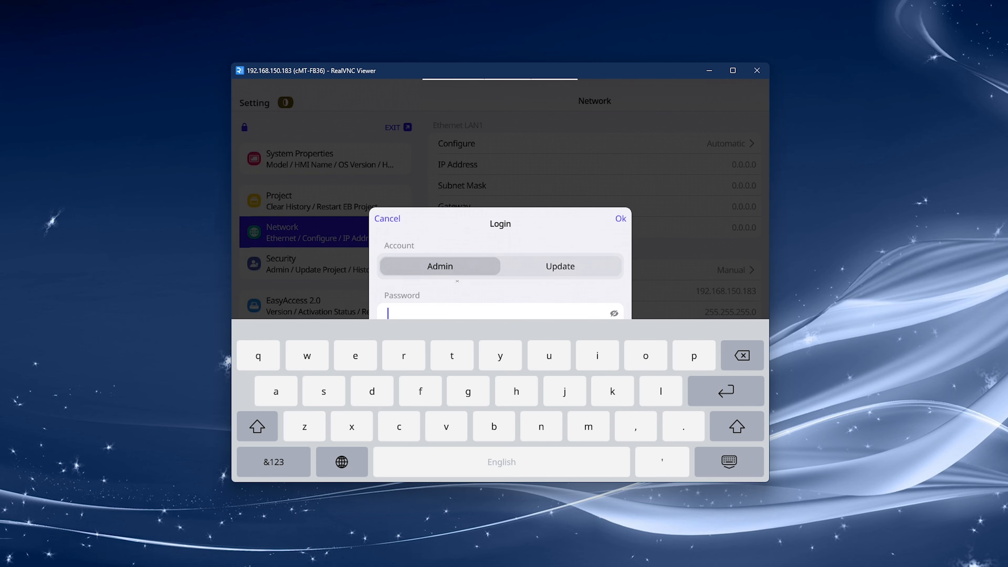
pyautogui.click(288, 470)
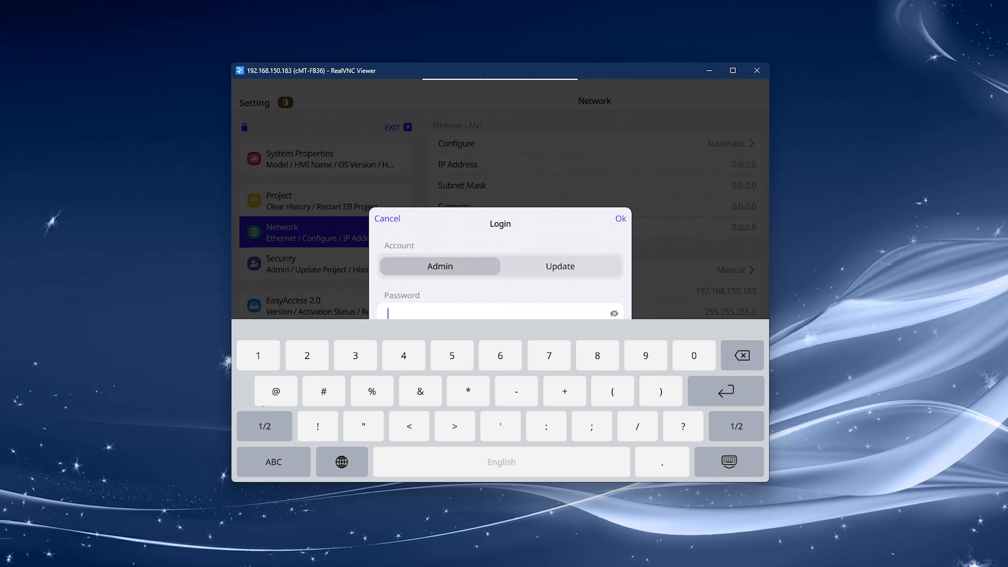
pyautogui.click(258, 355)
pyautogui.click(259, 355)
pyautogui.click(259, 355)
pyautogui.click(258, 354)
pyautogui.click(259, 355)
pyautogui.click(259, 355)
pyautogui.click(736, 390)
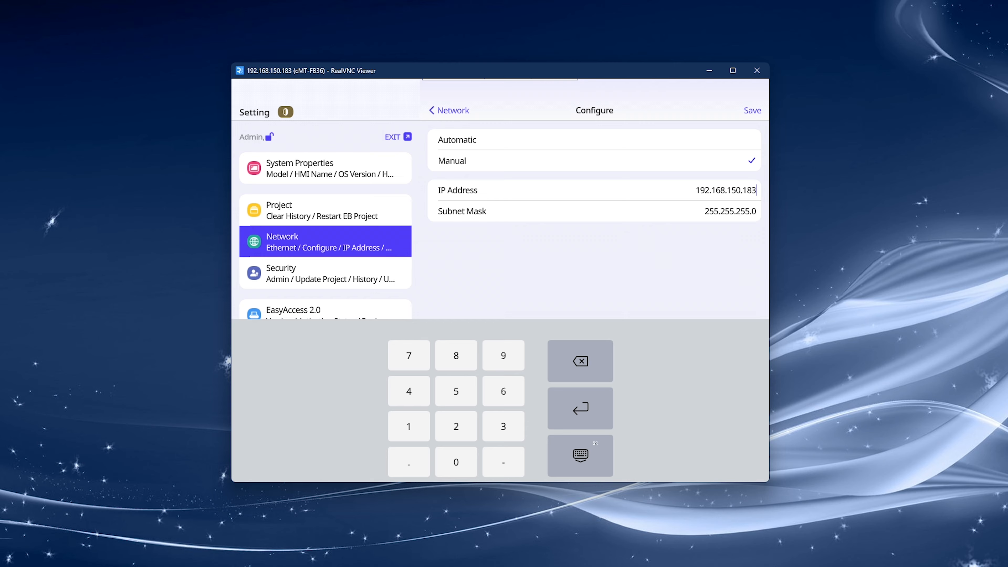
# Save the manual Ethernet LAN2 configuration with IP address 192.168.150.183 and exit the HMI settings.
pyautogui.click(591, 463)
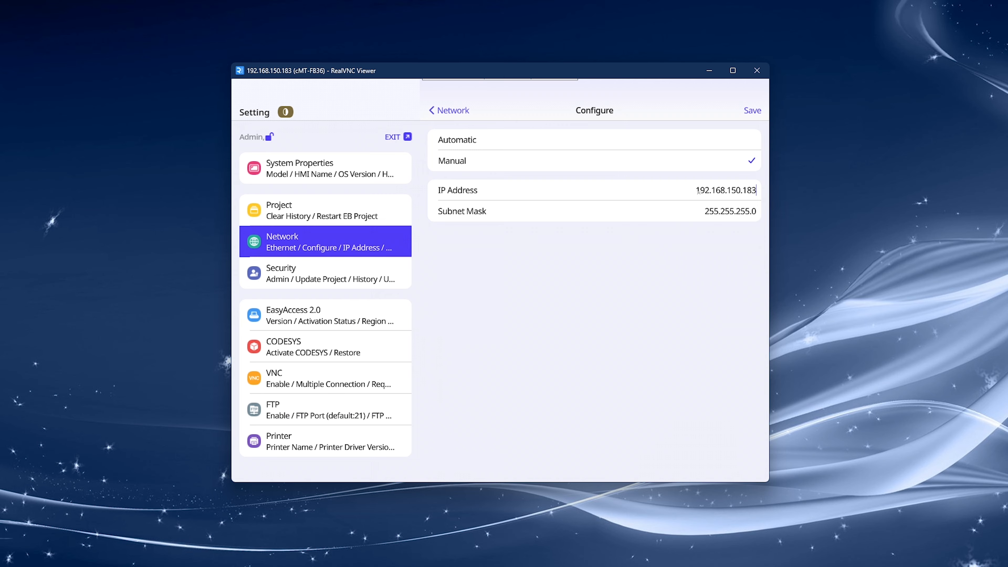
pyautogui.click(752, 111)
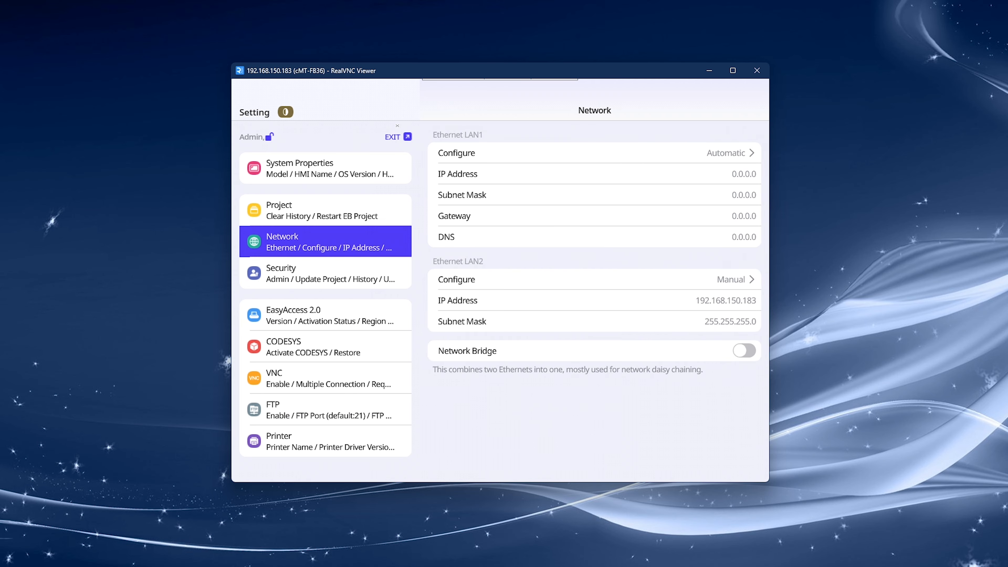
pyautogui.click(399, 136)
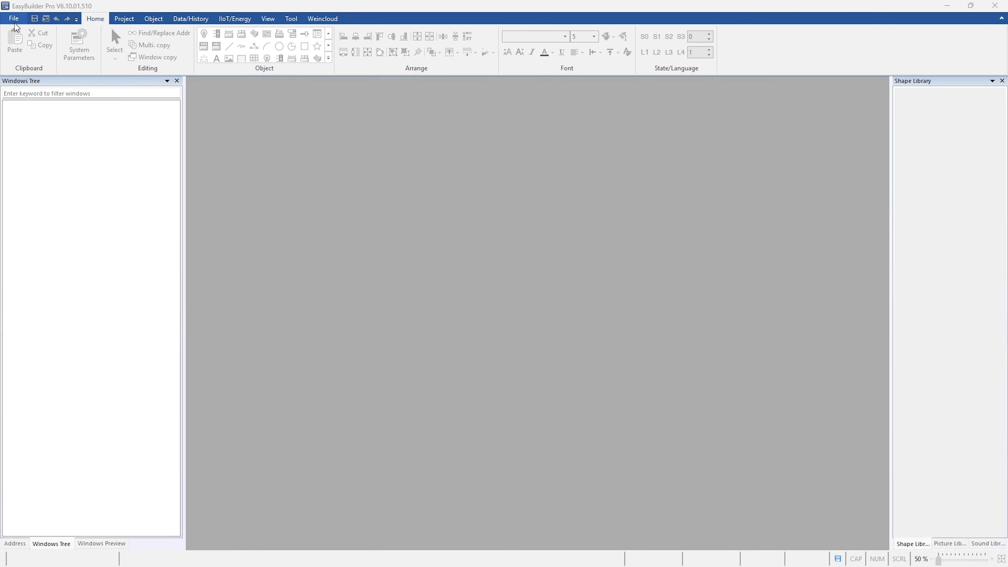
# Switch to EasyBuilder Pro and create a new project for the cMT2158X [v2] at 1024 x 768 using the template.
pyautogui.click(14, 20)
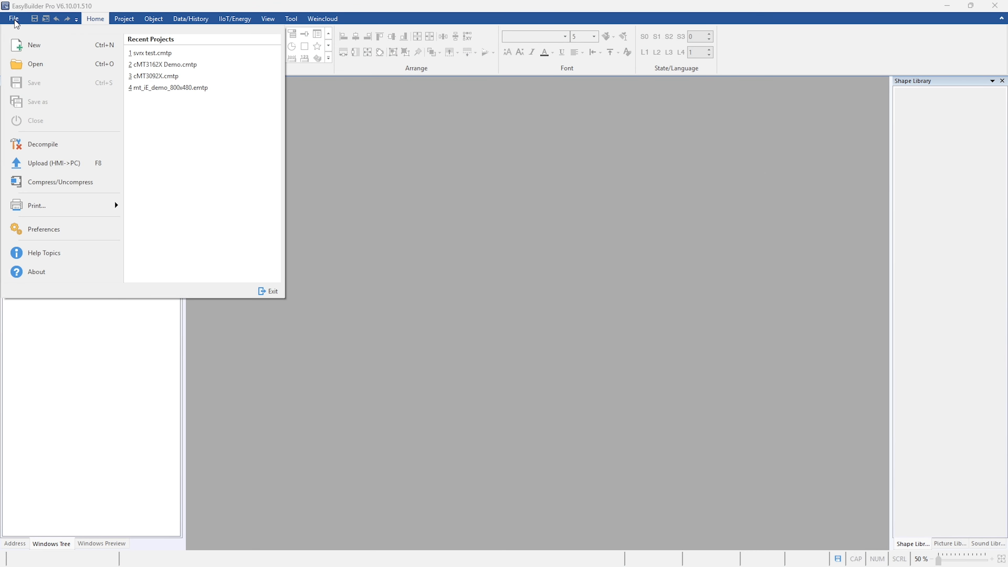
pyautogui.click(28, 44)
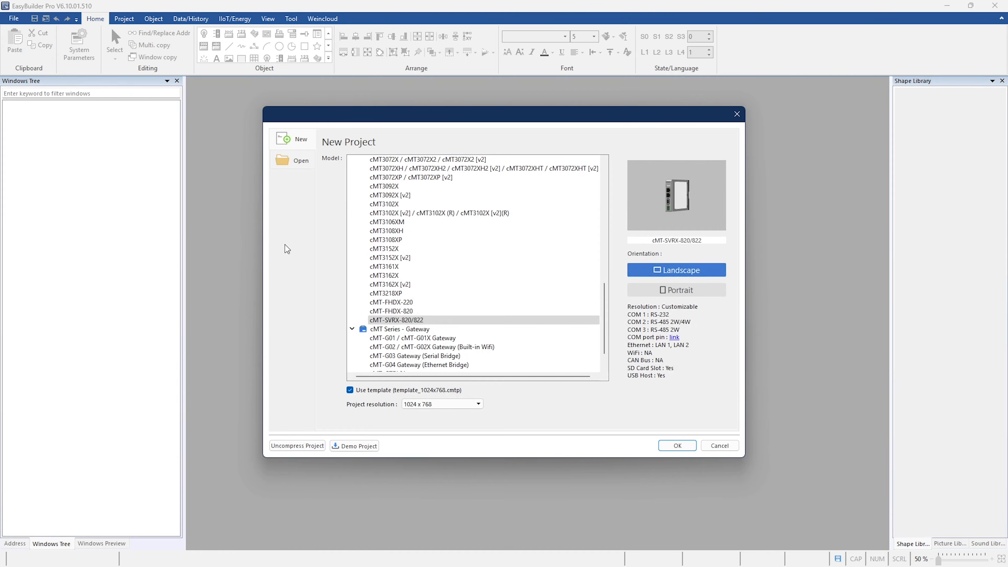
pyautogui.scroll(5, 444, 310)
pyautogui.click(445, 310)
pyautogui.click(677, 445)
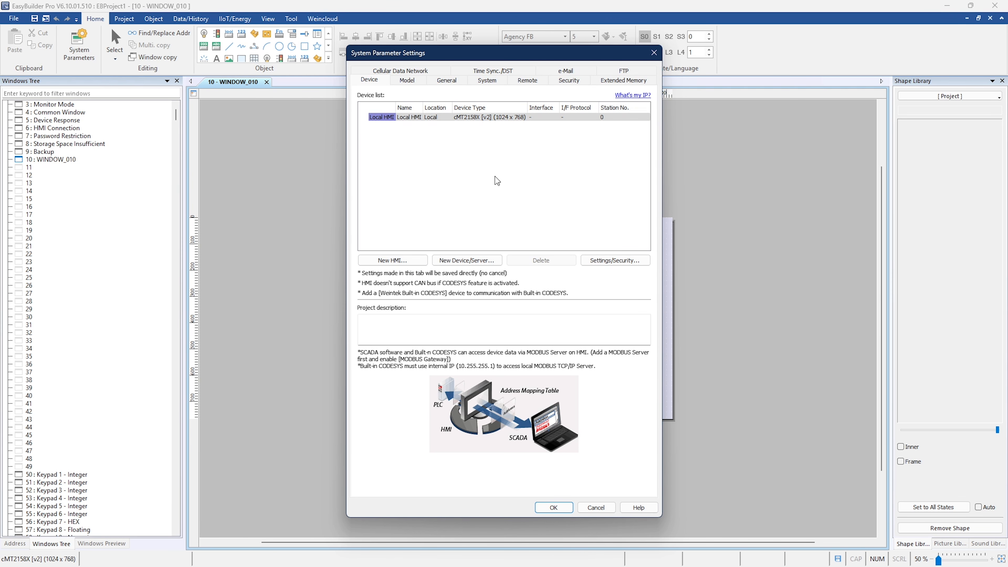
# Add a new device to the project with the Maple Systems, Inc. device type PLC ES/FB (Ethernet).
pyautogui.click(467, 260)
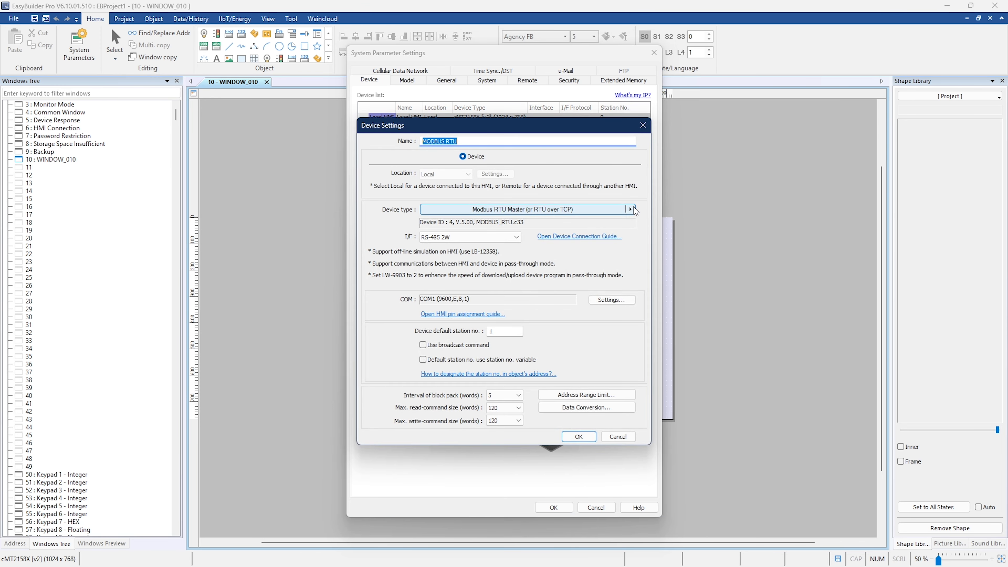
pyautogui.click(630, 210)
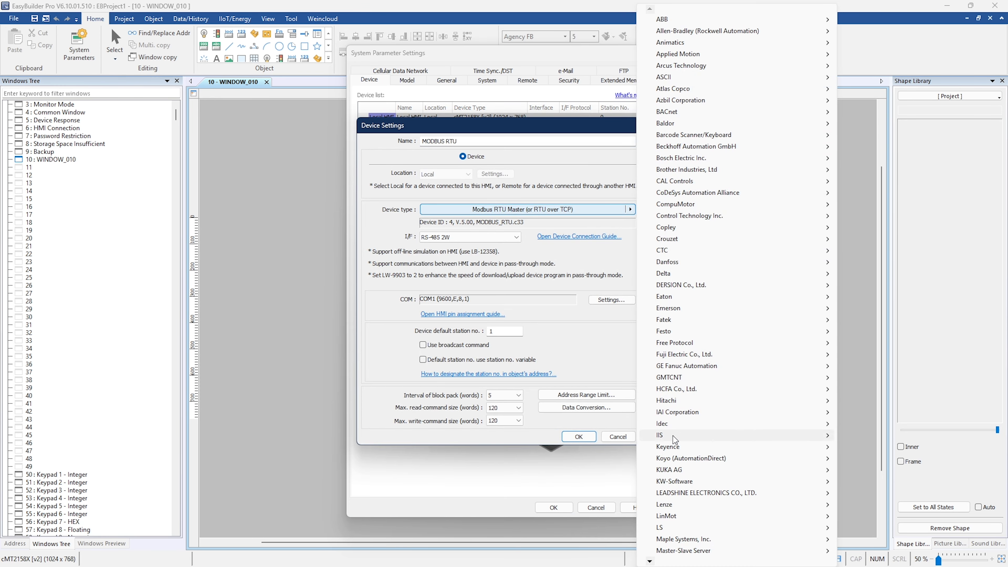
pyautogui.moveTo(680, 542)
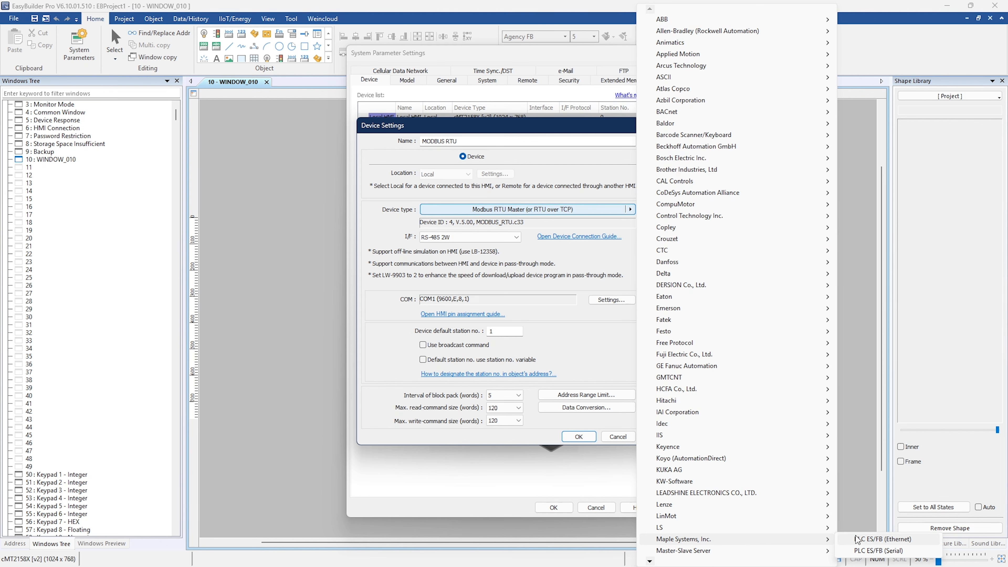
pyautogui.click(869, 539)
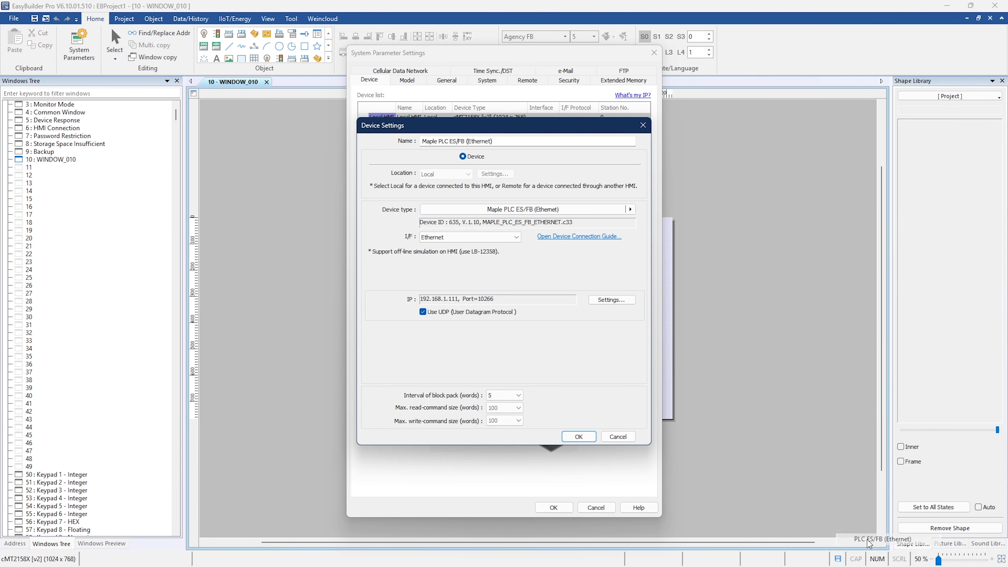
# Set the PLC device's IP address to 192.168.150.210 and accept the device settings.
pyautogui.click(623, 300)
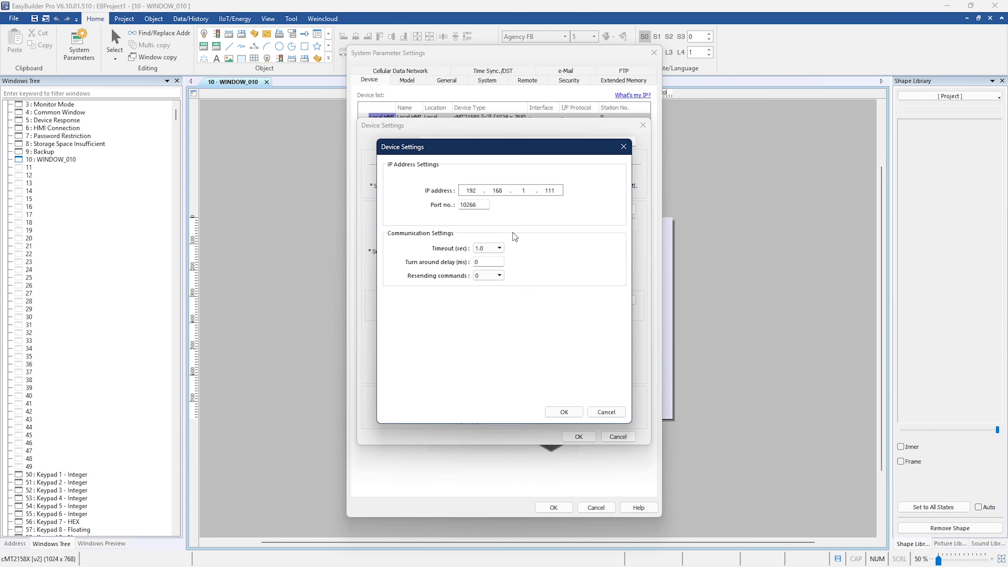
pyautogui.click(473, 190)
pyautogui.write('192.168.150.210')
pyautogui.click(563, 412)
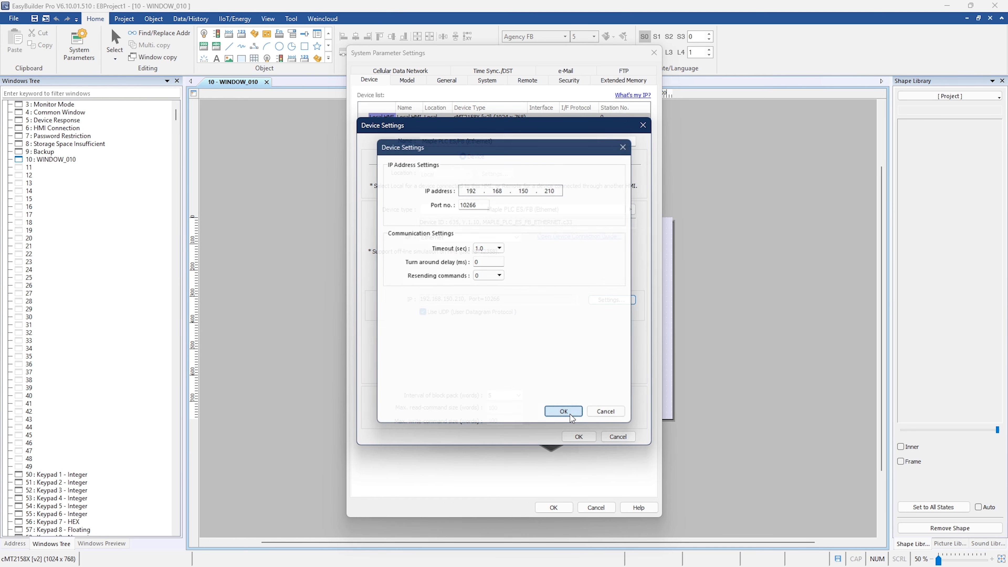
pyautogui.click(578, 436)
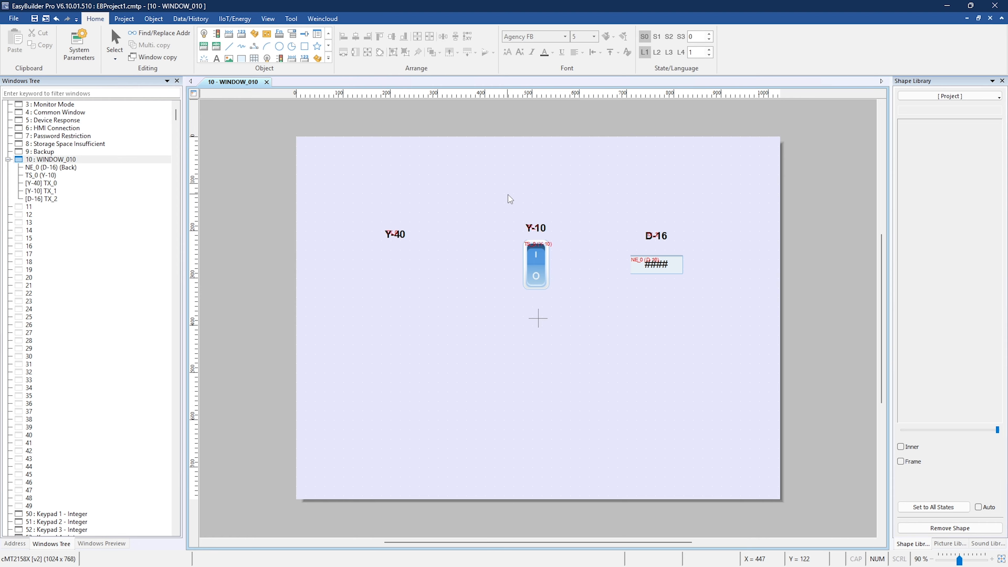
# Add a bit lamp reading Maple PLC ES/FB (Ethernet) address Y-40 and place it just below the Y-40 label.
pyautogui.click(153, 19)
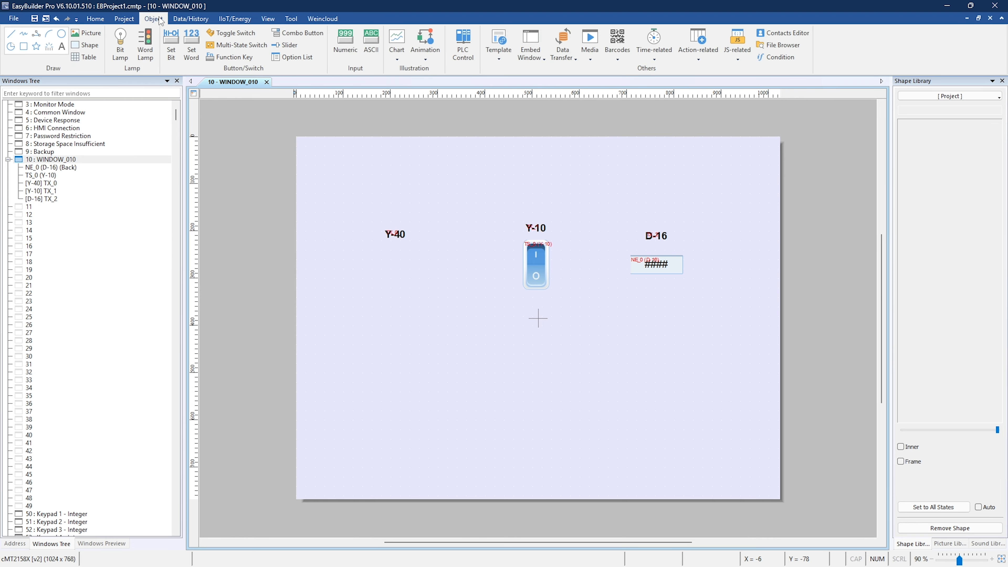
pyautogui.click(124, 44)
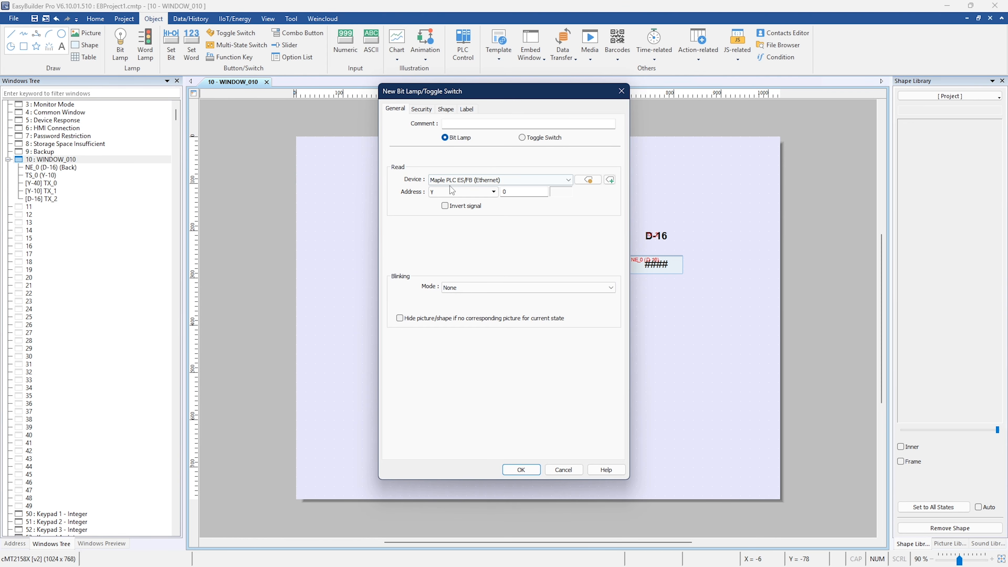
pyautogui.moveTo(521, 192); pyautogui.dragTo(481, 184)
pyautogui.write('40')
pyautogui.click(517, 474)
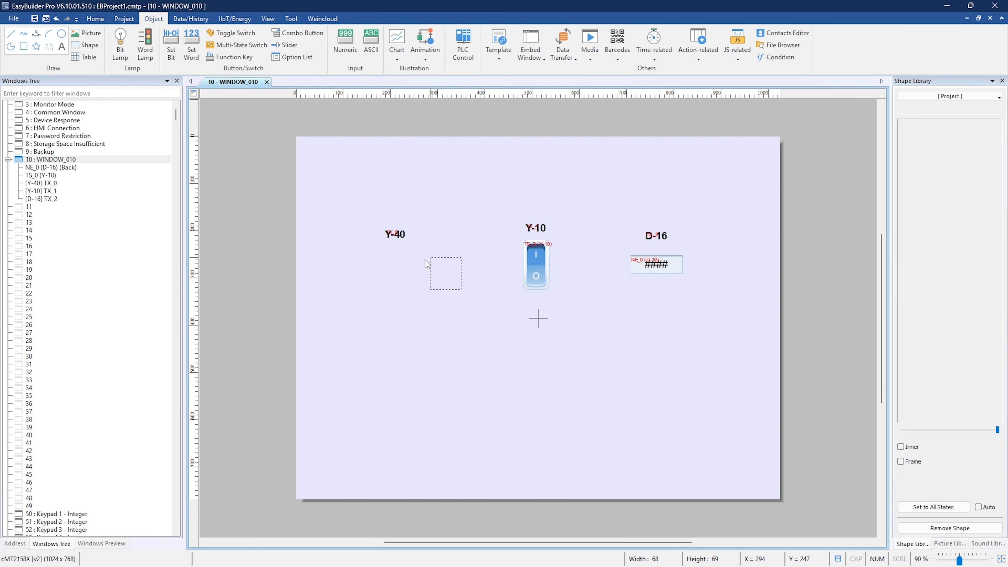
pyautogui.click(379, 248)
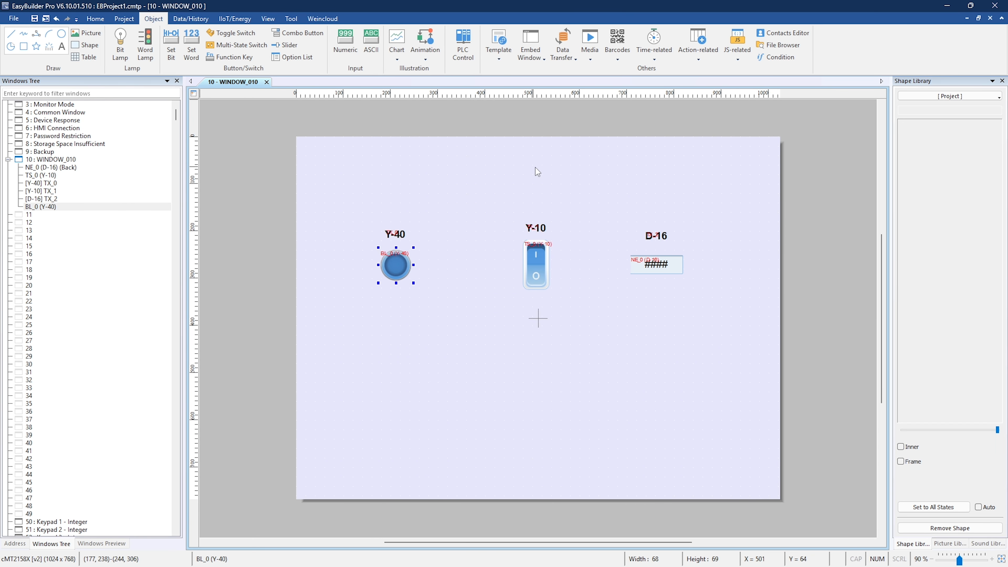
pyautogui.click(504, 185)
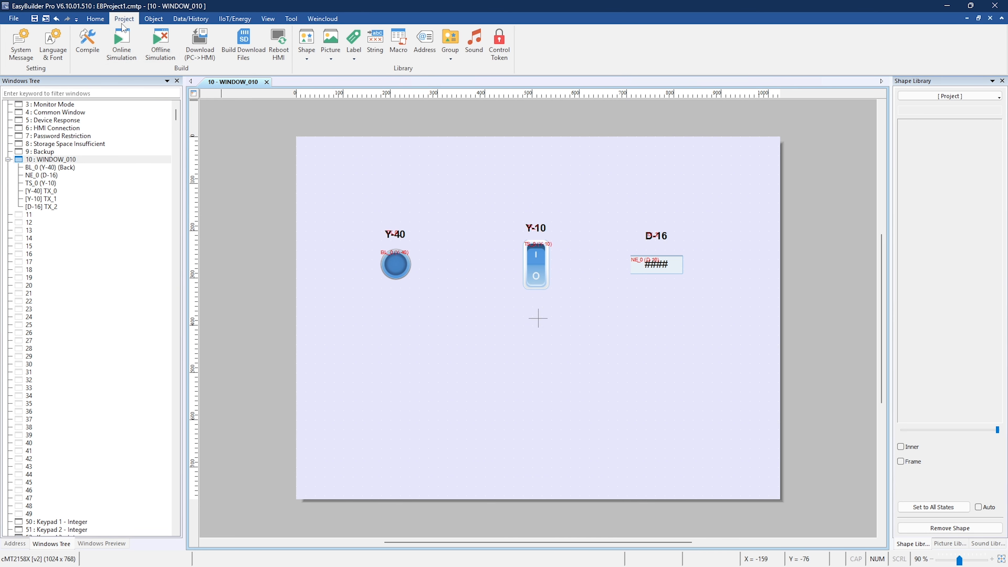
# Download the project to the HMI over Ethernet at IP address 192.168.150.183.
pyautogui.click(201, 42)
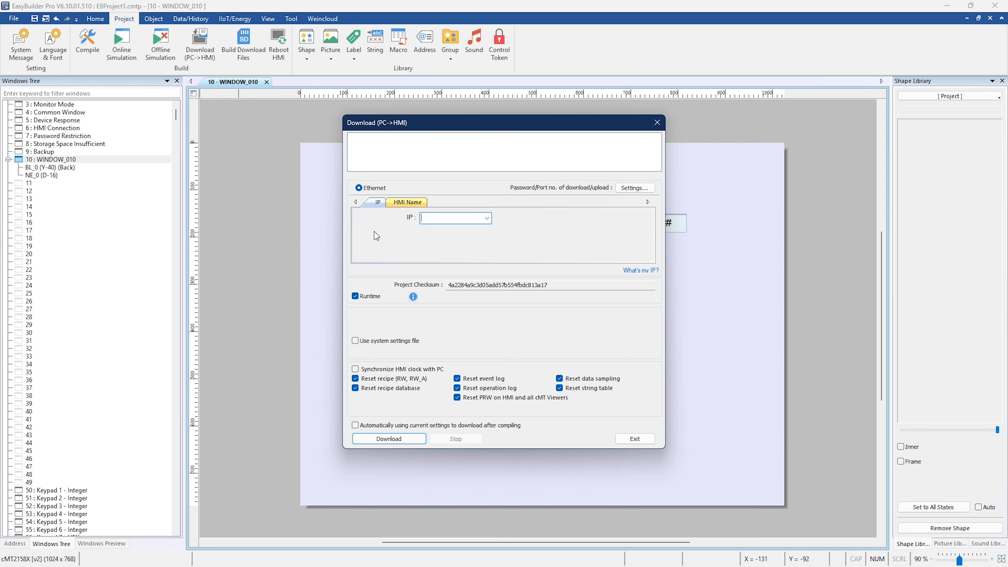
pyautogui.write('192.168.150.183')
pyautogui.click(388, 440)
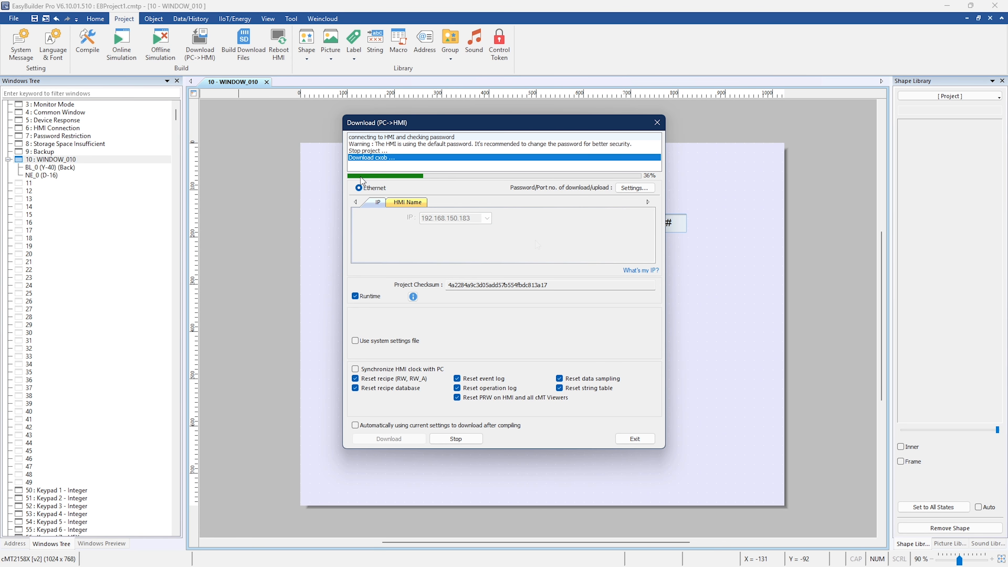